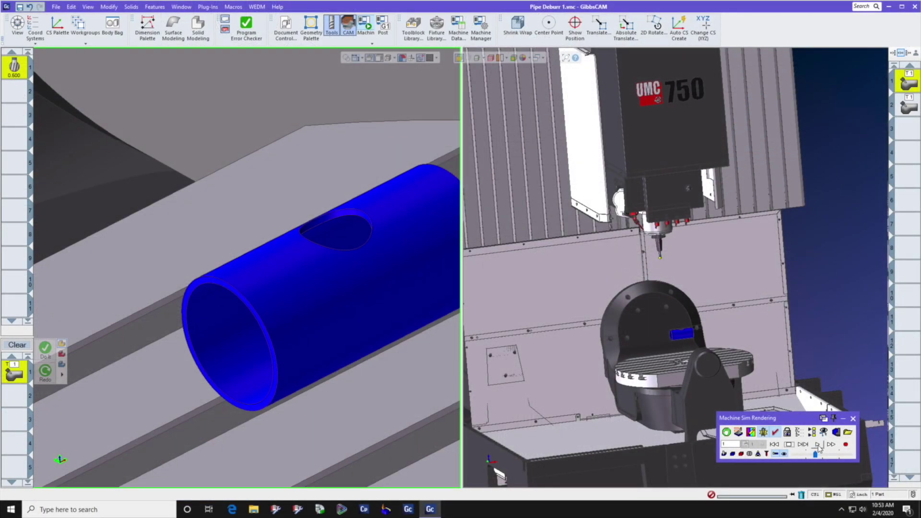
Step: Play the UMC 750 machine simulation of the pipe deburr toolpath through to the end, then stop it
{"action": "left_click", "coordinate": [817, 445]}
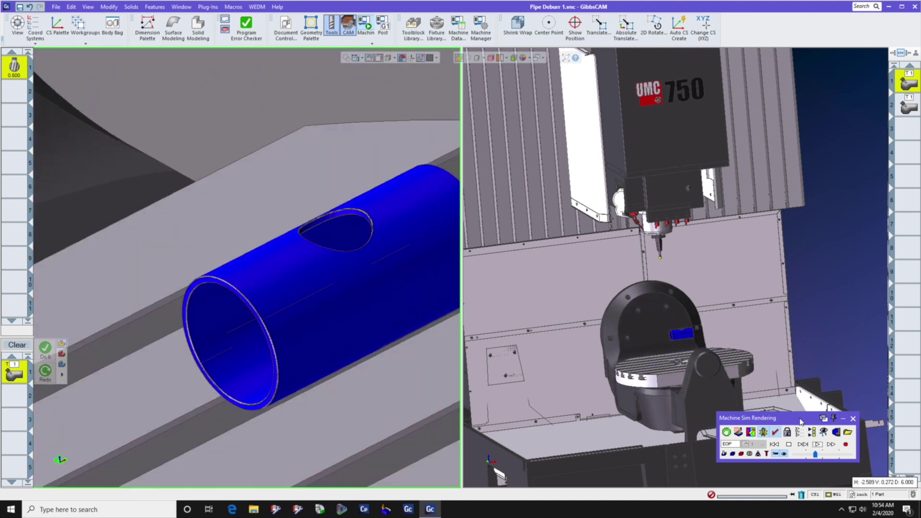
{"action": "left_click", "coordinate": [789, 445]}
Step: Open process 1's settings and review its tool axis, options and deburring surface path parameters
{"action": "left_click", "coordinate": [853, 418]}
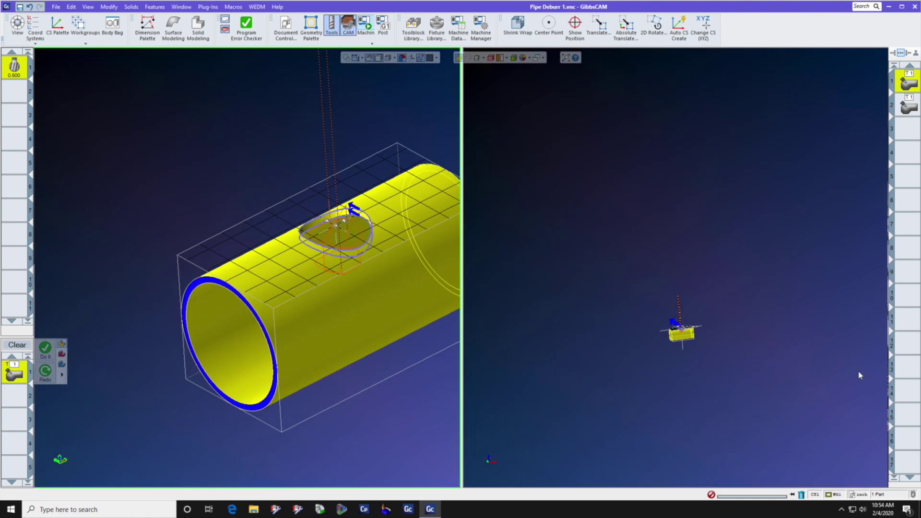
{"action": "double_click", "coordinate": [910, 84]}
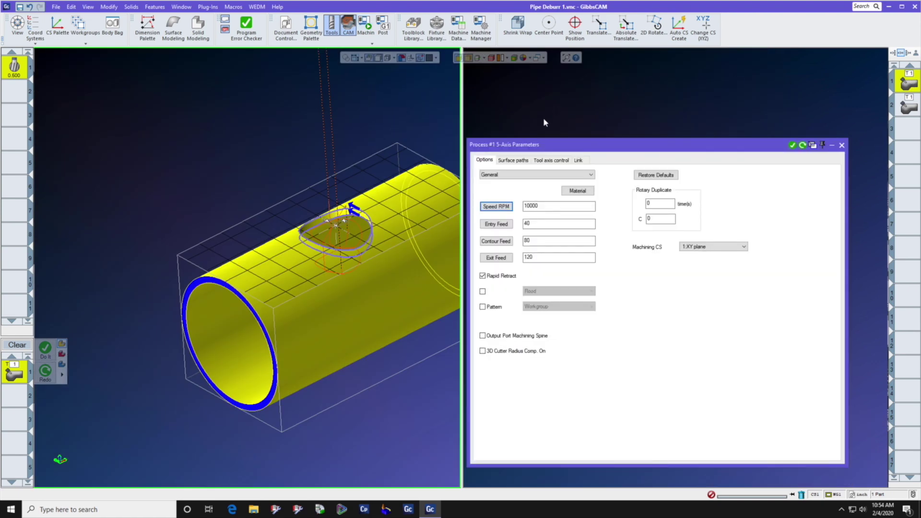
{"action": "left_click", "coordinate": [550, 161]}
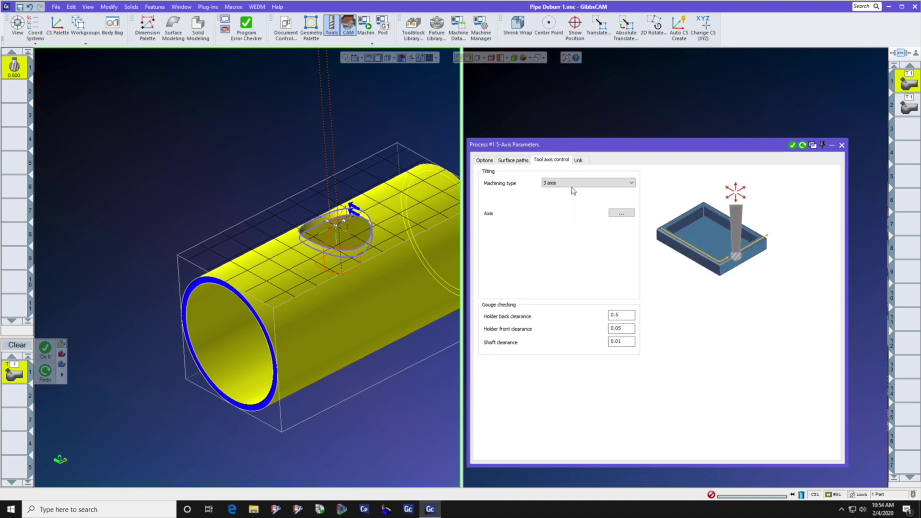
{"action": "left_click", "coordinate": [485, 161]}
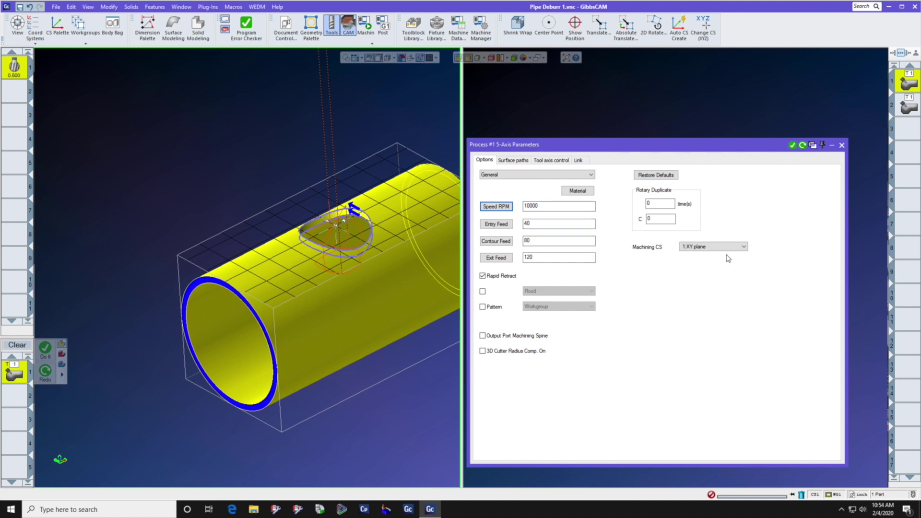
{"action": "left_click", "coordinate": [512, 161]}
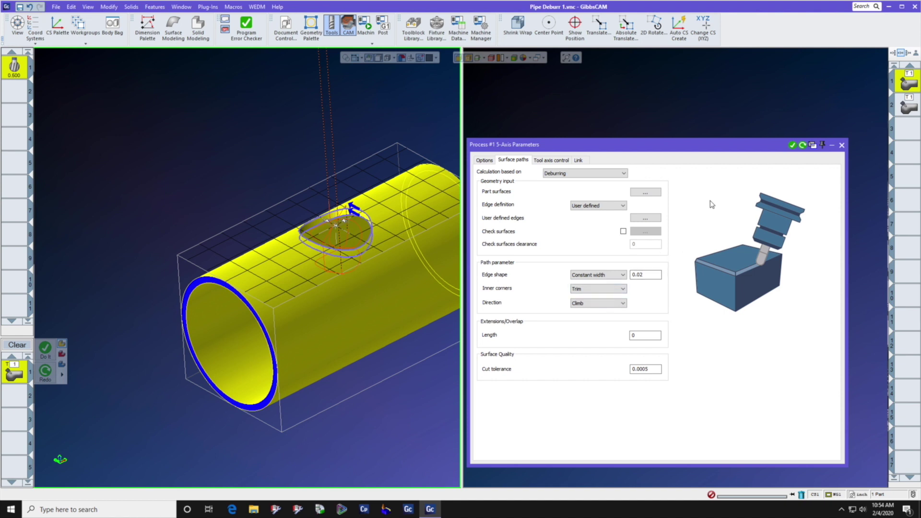
{"action": "left_click", "coordinate": [625, 173]}
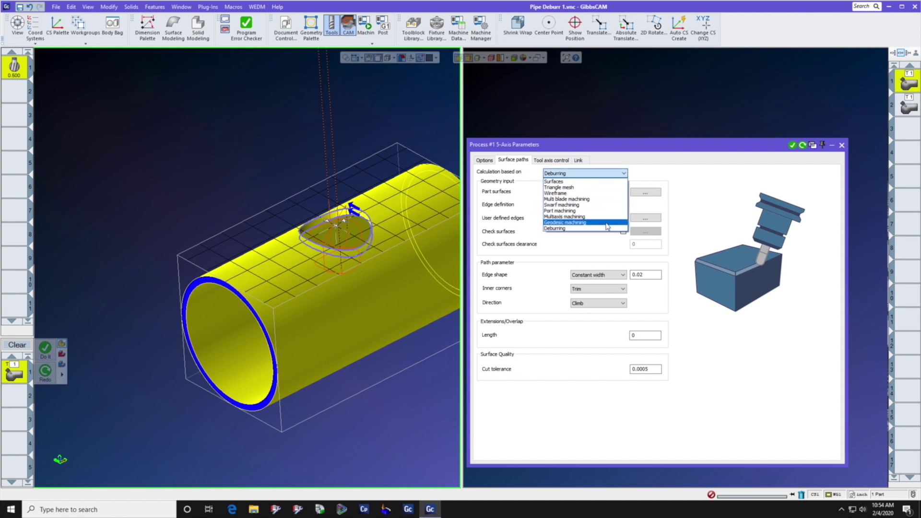
{"action": "left_click", "coordinate": [604, 229]}
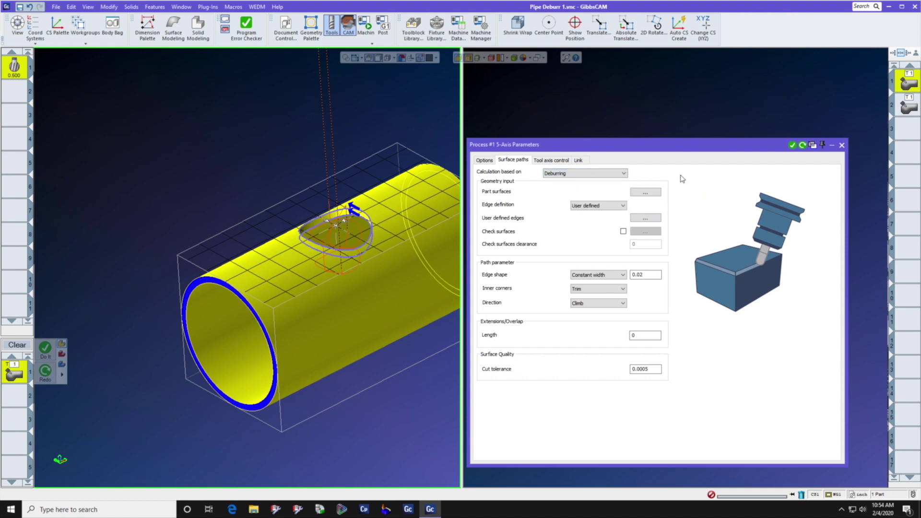
{"action": "left_click", "coordinate": [655, 193]}
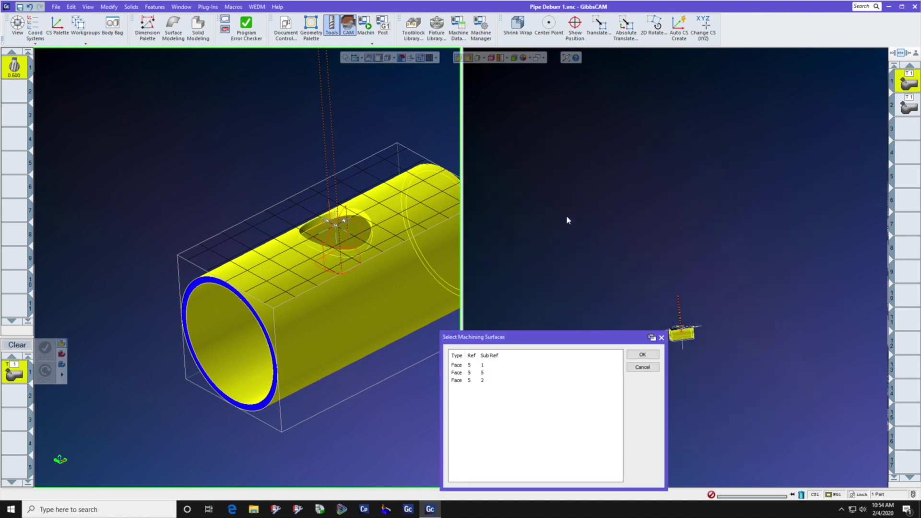
{"action": "left_click", "coordinate": [645, 366]}
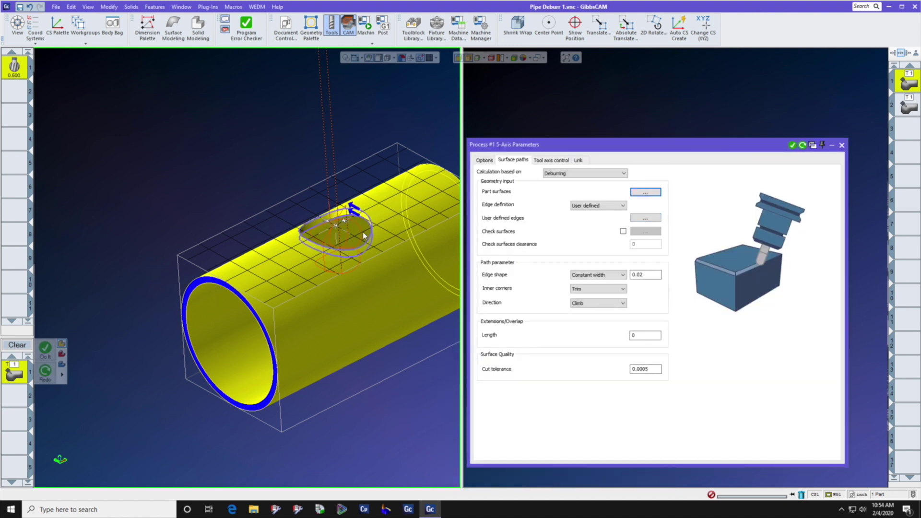
{"action": "left_click", "coordinate": [653, 220]}
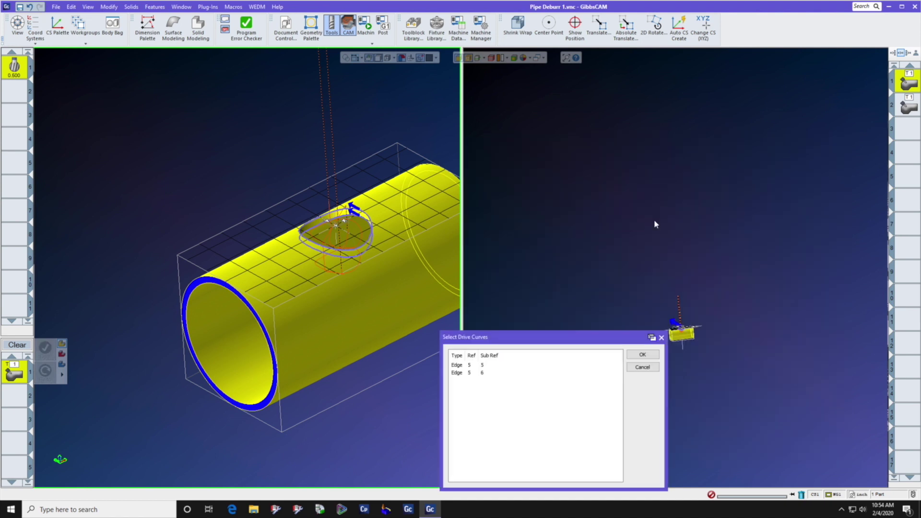
{"action": "left_click", "coordinate": [645, 355]}
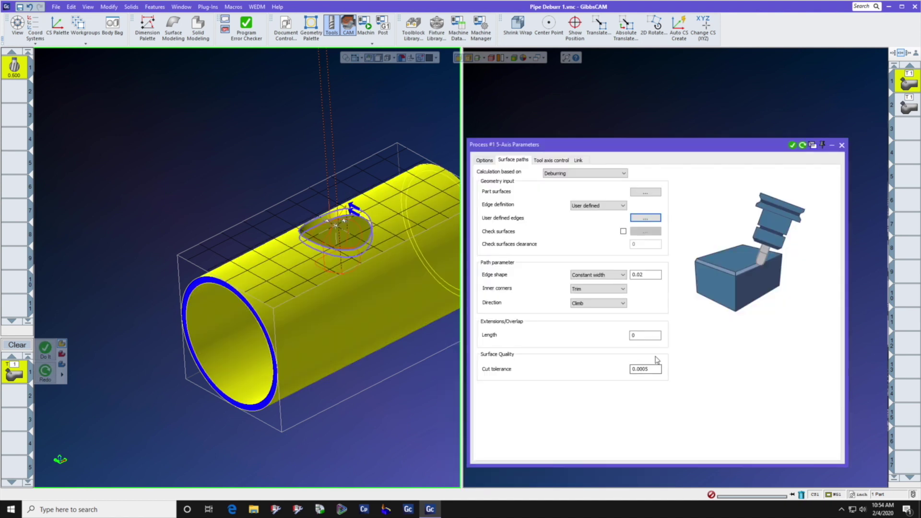
{"action": "left_click", "coordinate": [623, 276]}
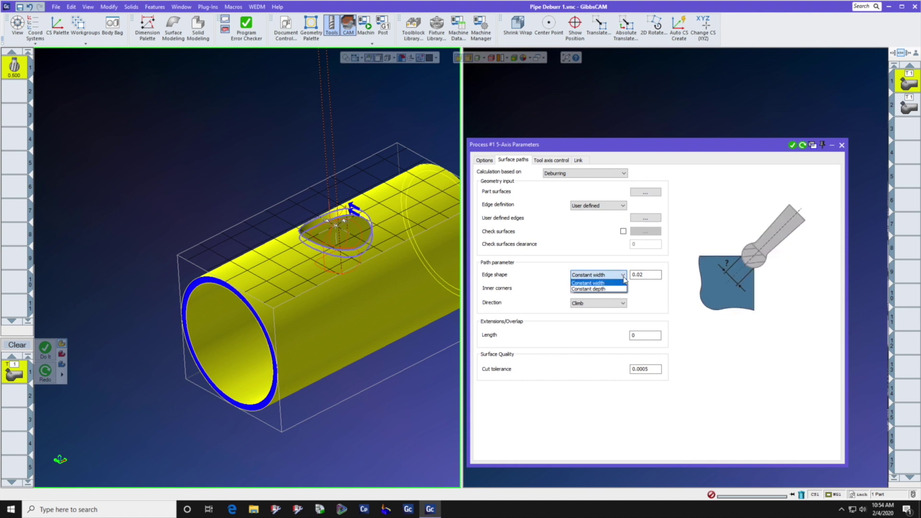
{"action": "left_click", "coordinate": [619, 289]}
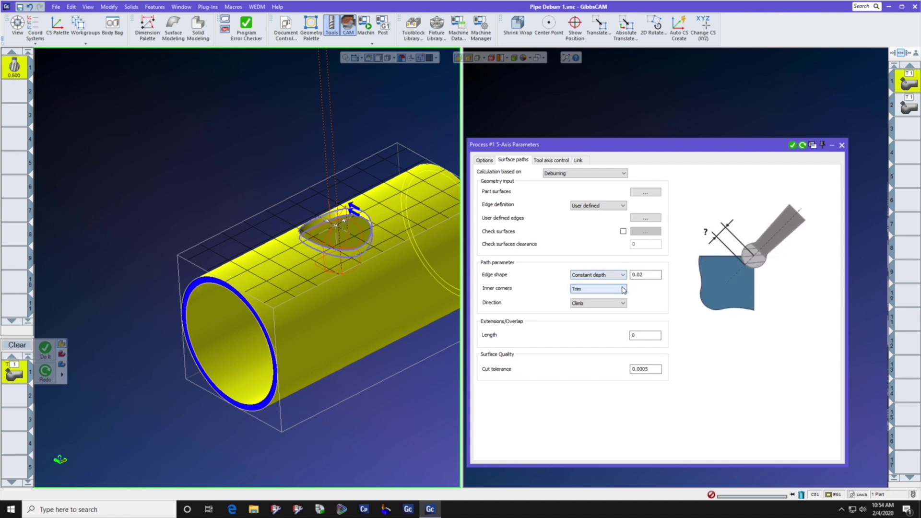
{"action": "left_click", "coordinate": [622, 276]}
{"action": "left_click", "coordinate": [622, 283]}
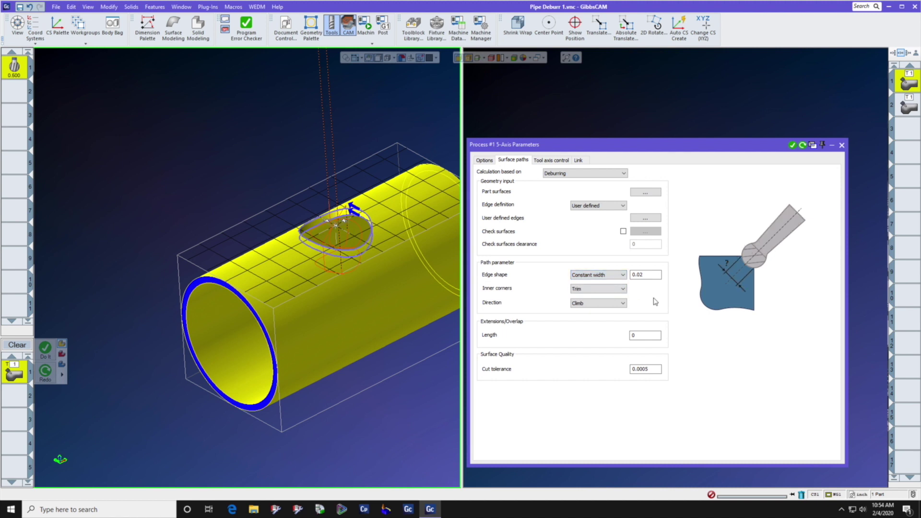
{"action": "double_click", "coordinate": [655, 278]}
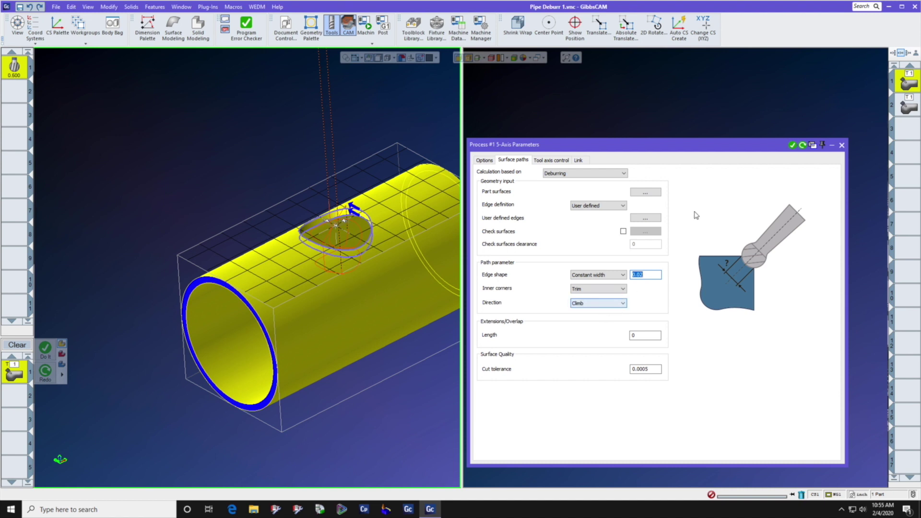
{"action": "left_click", "coordinate": [552, 161]}
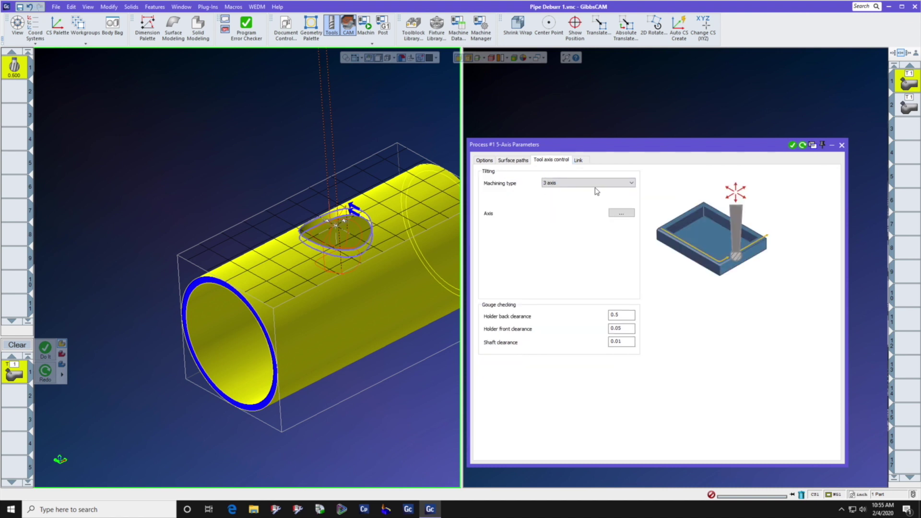
Step: Change the Link tab clearance height from User defined to Automatic and regenerate the toolpath
{"action": "left_click", "coordinate": [581, 162]}
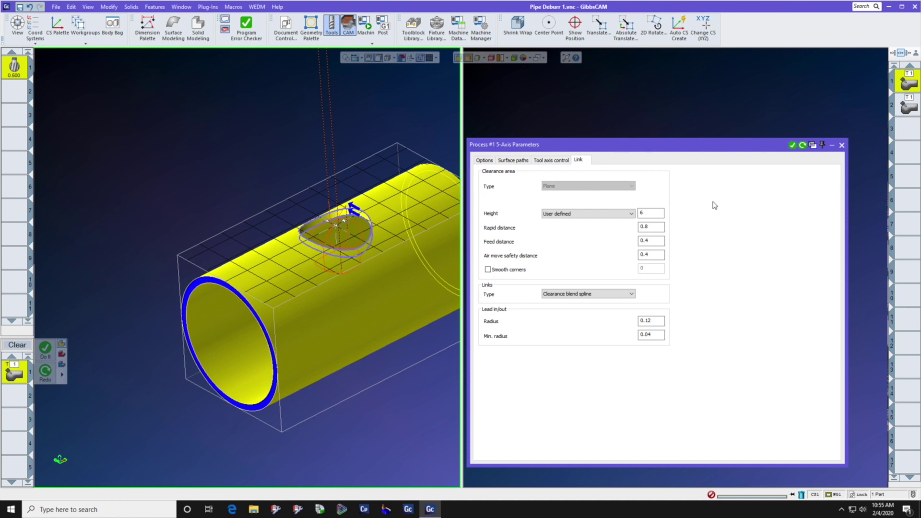
{"action": "left_click", "coordinate": [625, 213]}
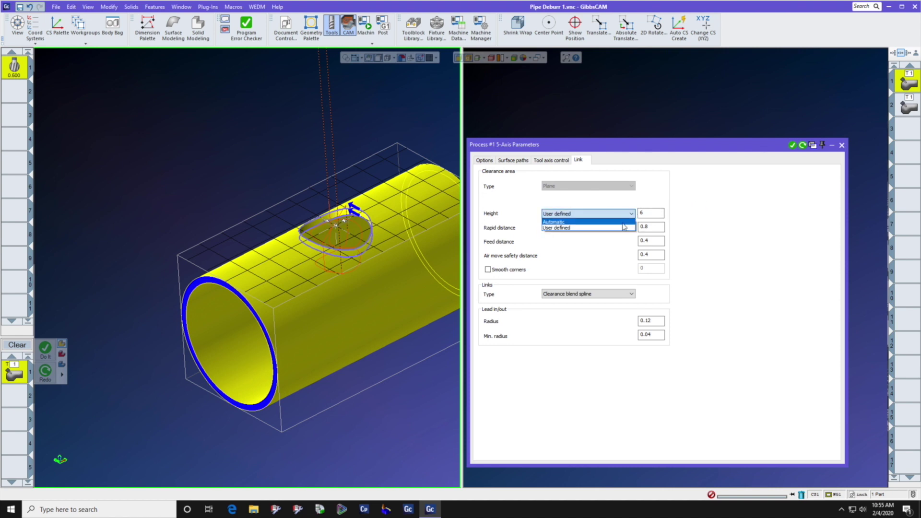
{"action": "left_click", "coordinate": [623, 222]}
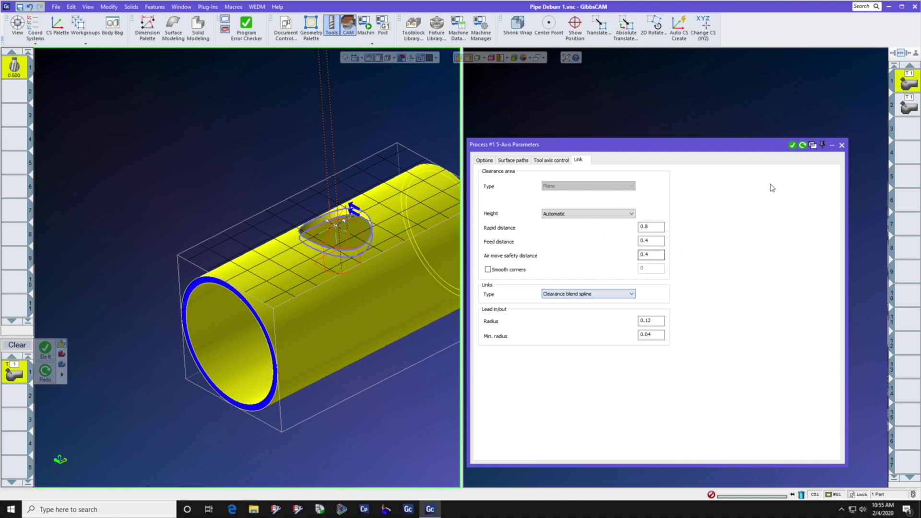
{"action": "left_click", "coordinate": [803, 148]}
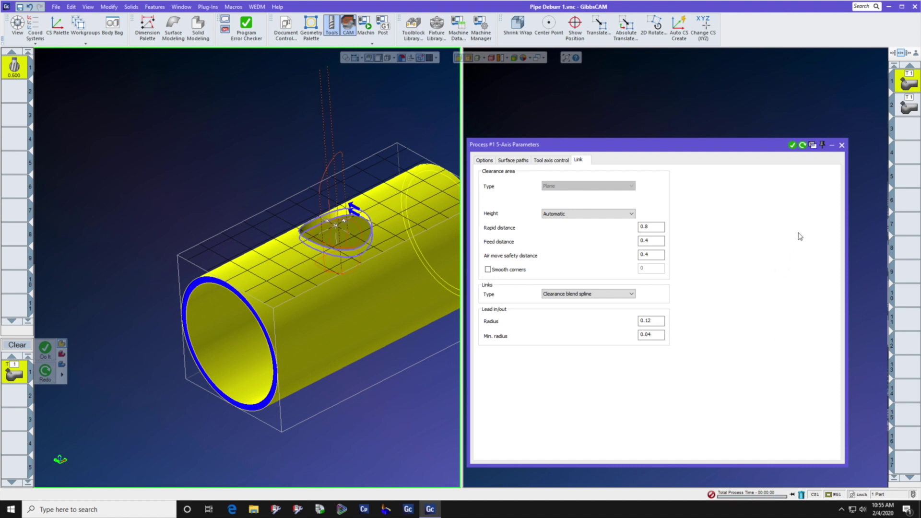
Step: Play the regenerated first deburr operation in UMC 750 machine simulation, then select operation 2 and exit
{"action": "left_click", "coordinate": [842, 145]}
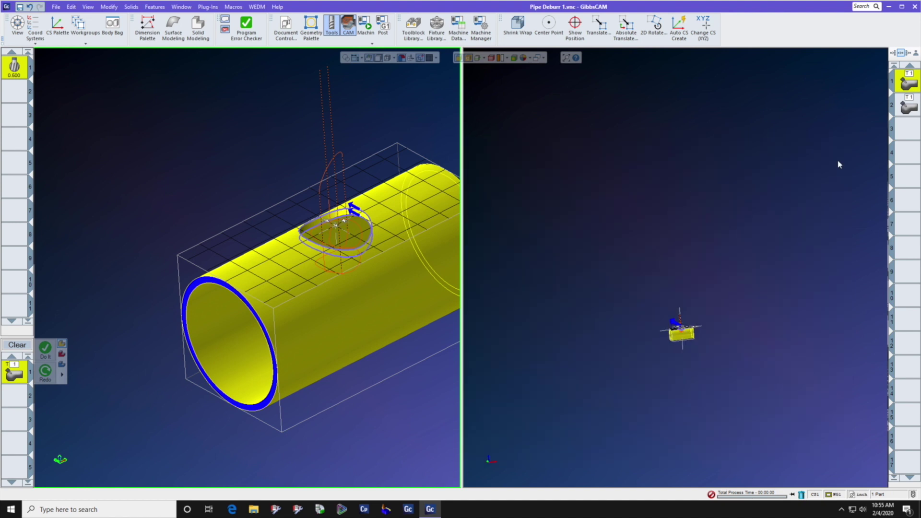
{"action": "left_click", "coordinate": [366, 24]}
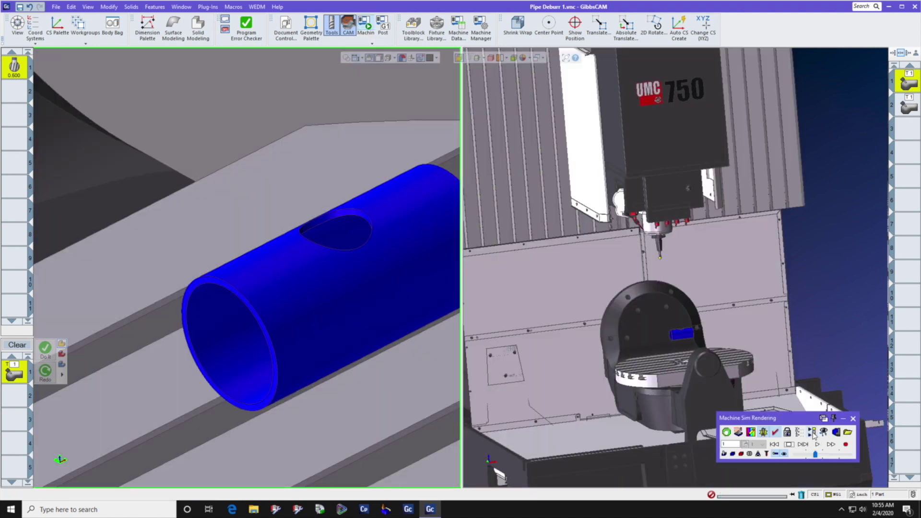
{"action": "left_click", "coordinate": [818, 444]}
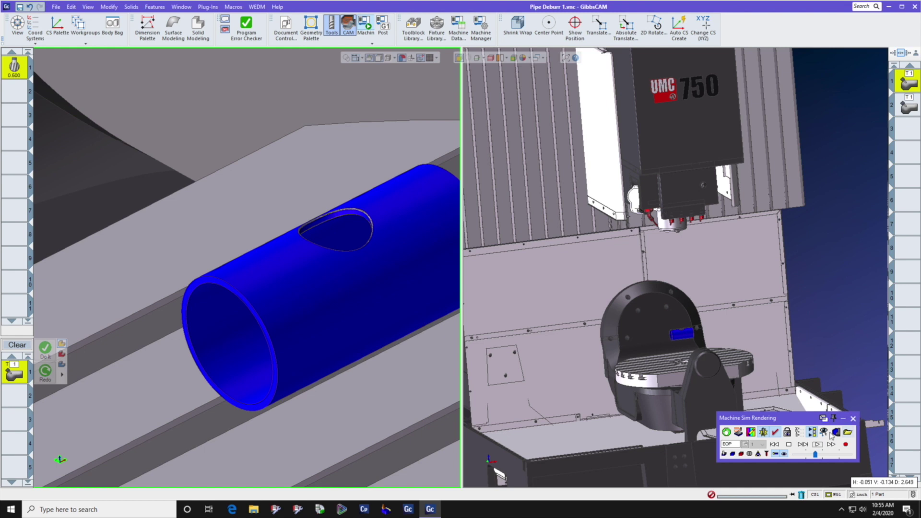
{"action": "left_click", "coordinate": [906, 109]}
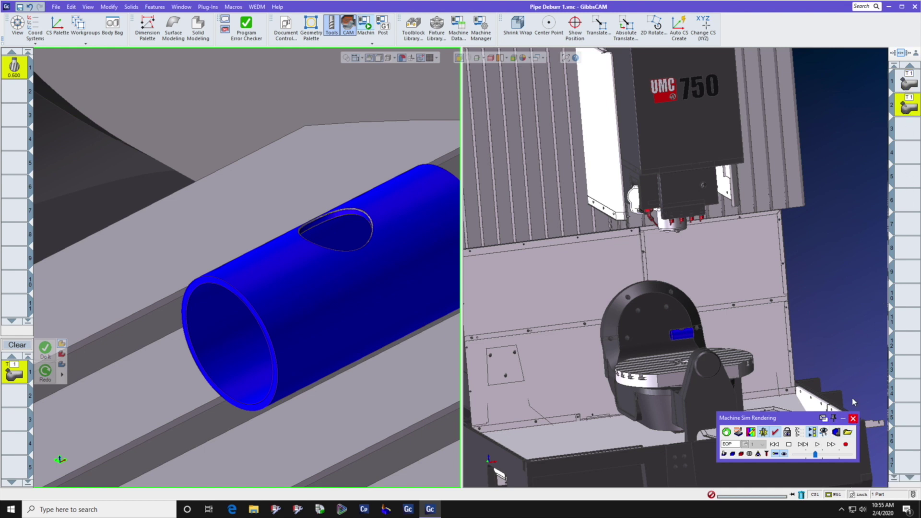
{"action": "left_click", "coordinate": [853, 419]}
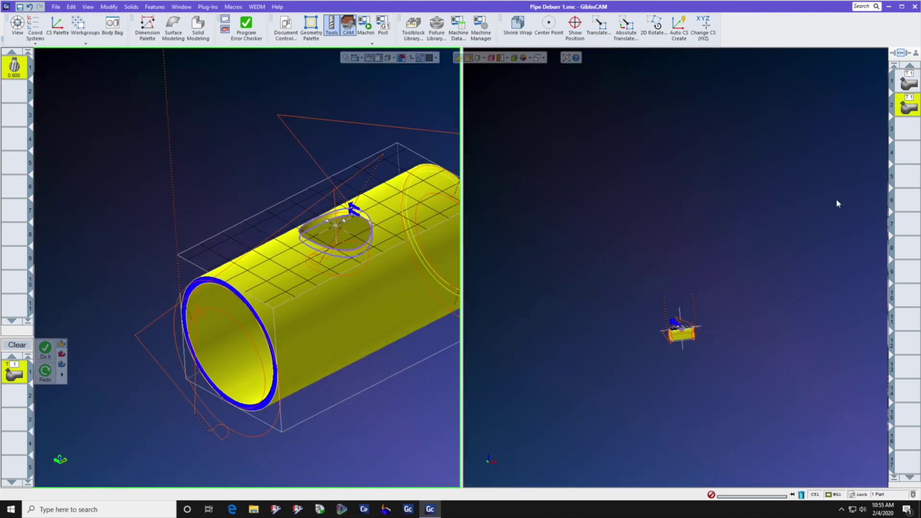
{"action": "double_click", "coordinate": [905, 108]}
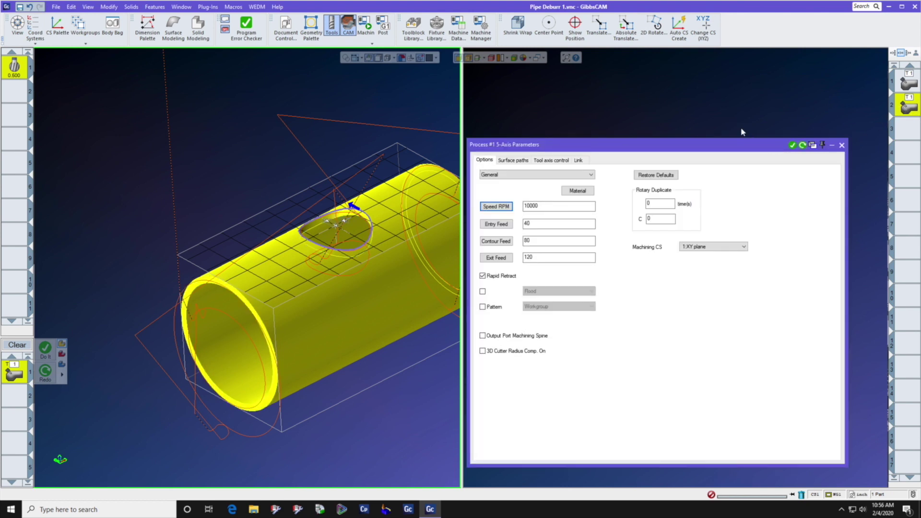
{"action": "left_click", "coordinate": [513, 160]}
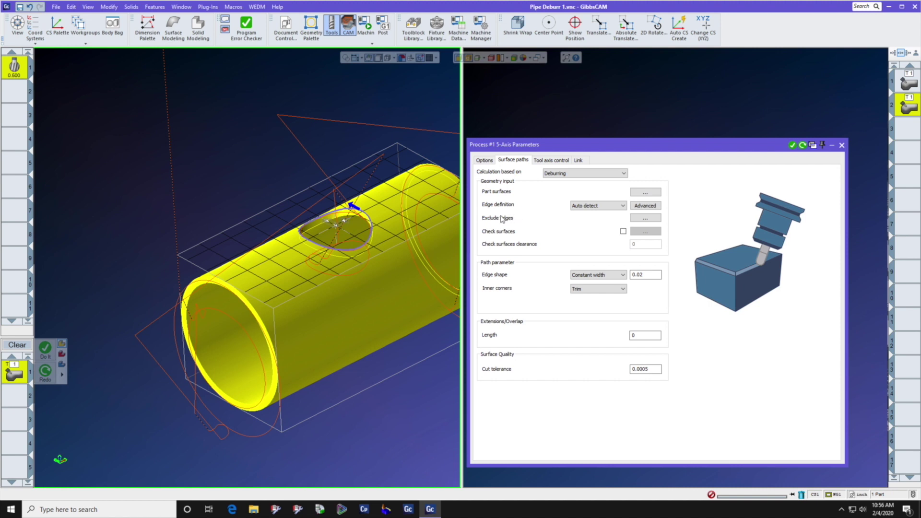
{"action": "left_click", "coordinate": [545, 161]}
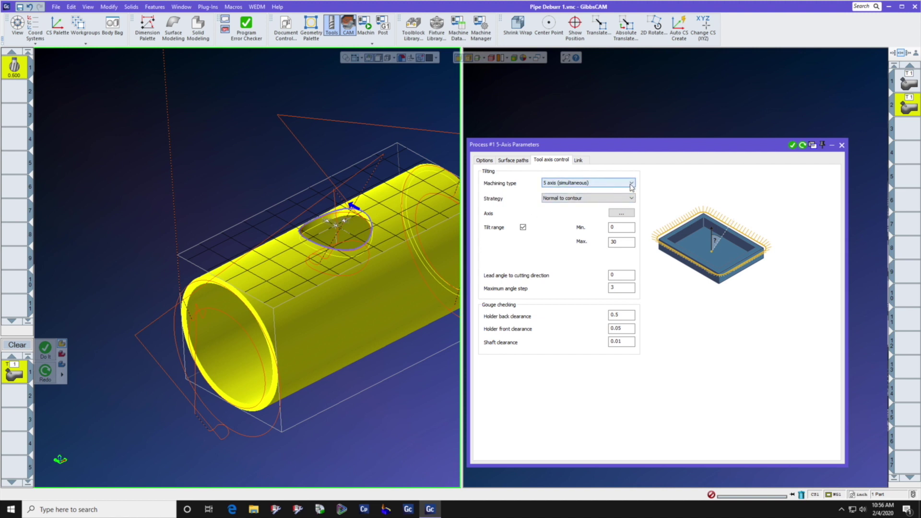
{"action": "left_click", "coordinate": [630, 243]}
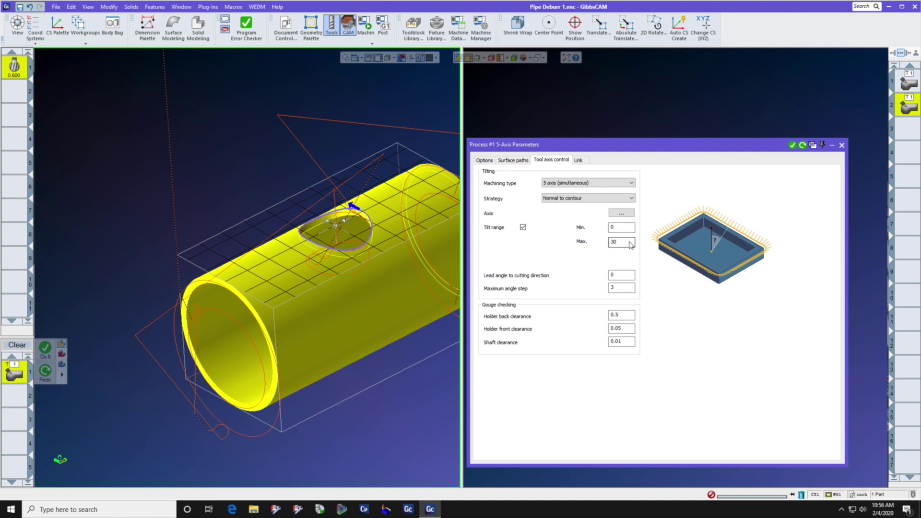
{"action": "left_click", "coordinate": [580, 160]}
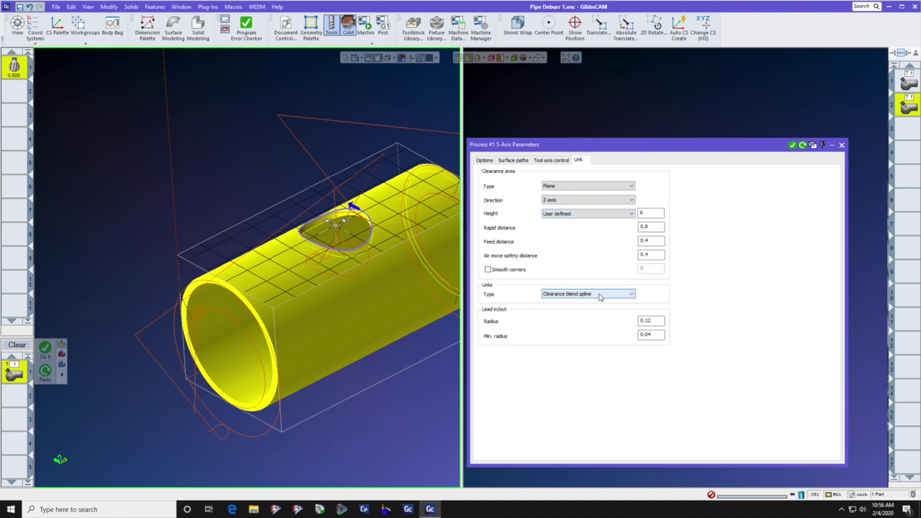
{"action": "left_click", "coordinate": [841, 145]}
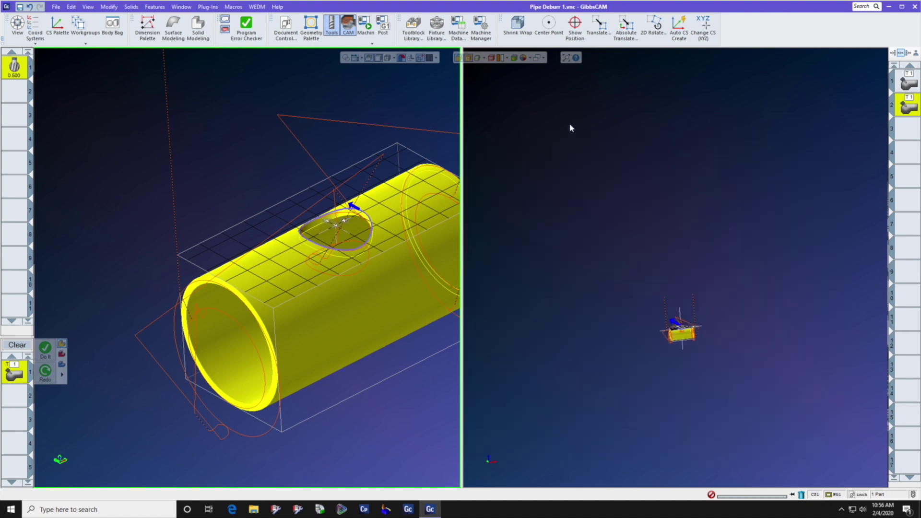
{"action": "left_click", "coordinate": [366, 24]}
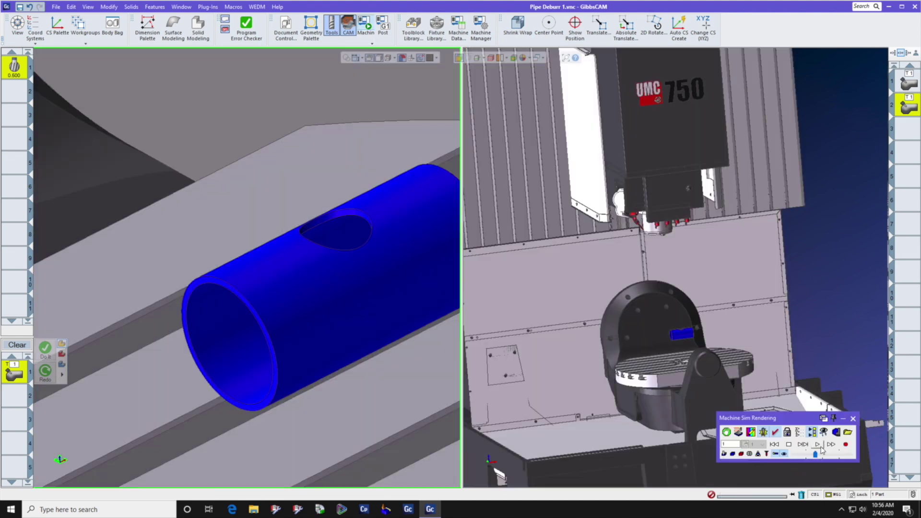
{"action": "left_click", "coordinate": [818, 445]}
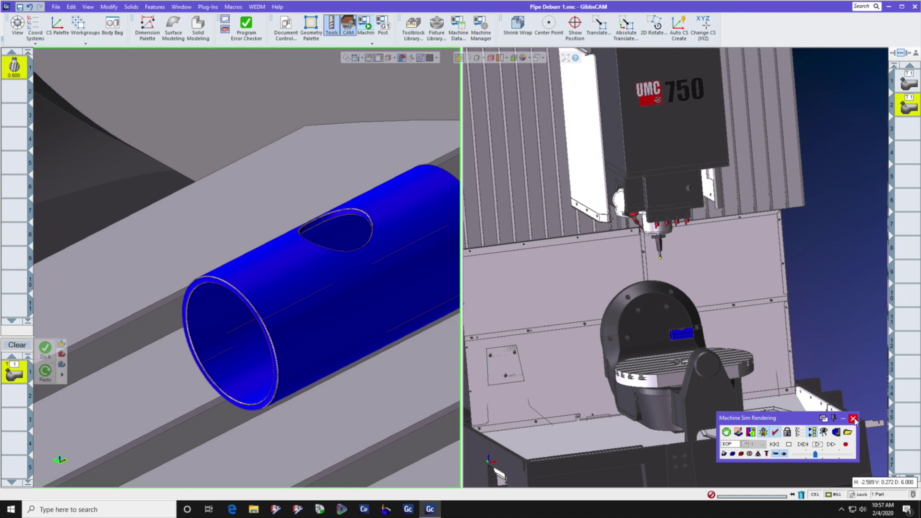
{"action": "left_click", "coordinate": [853, 418]}
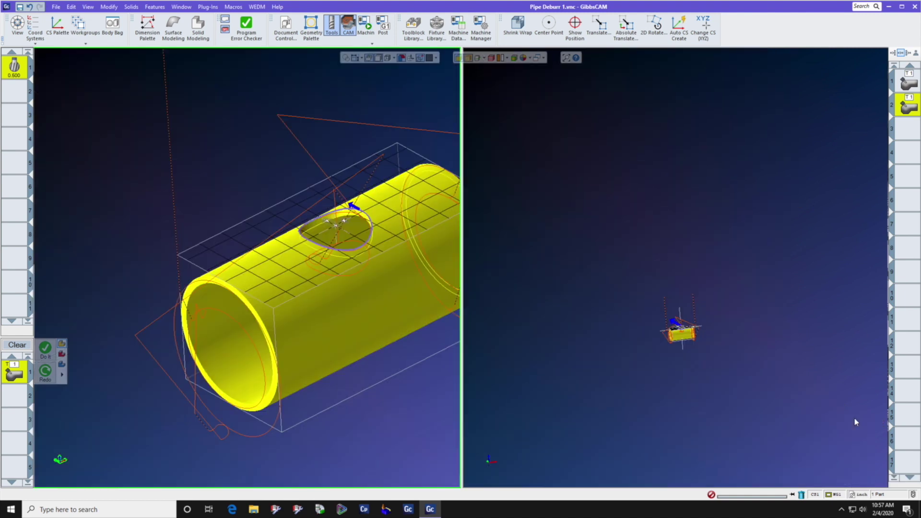